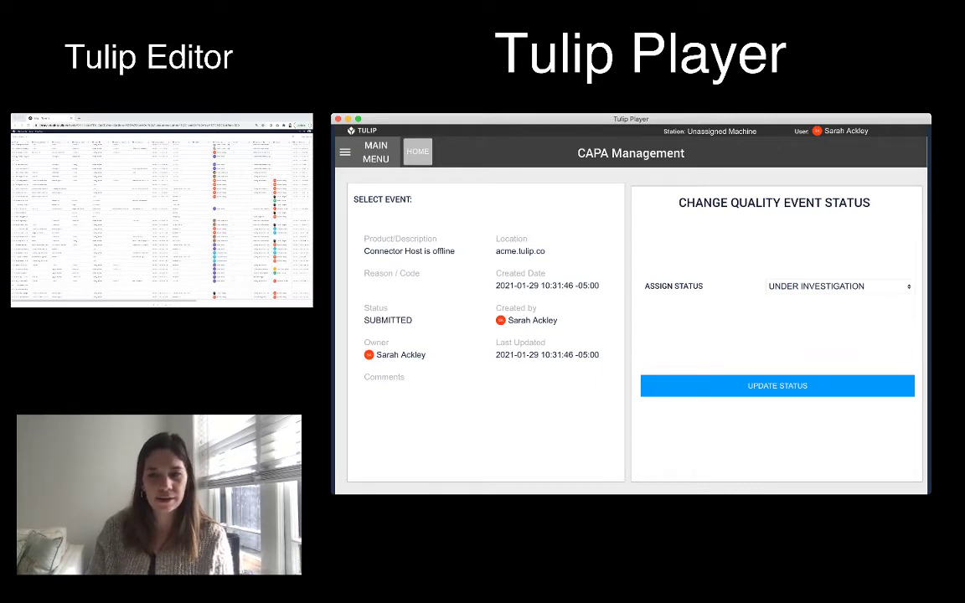
# Save the new status, assign an owner and set the due date to 2021-02-02
pyautogui.click(777, 387)
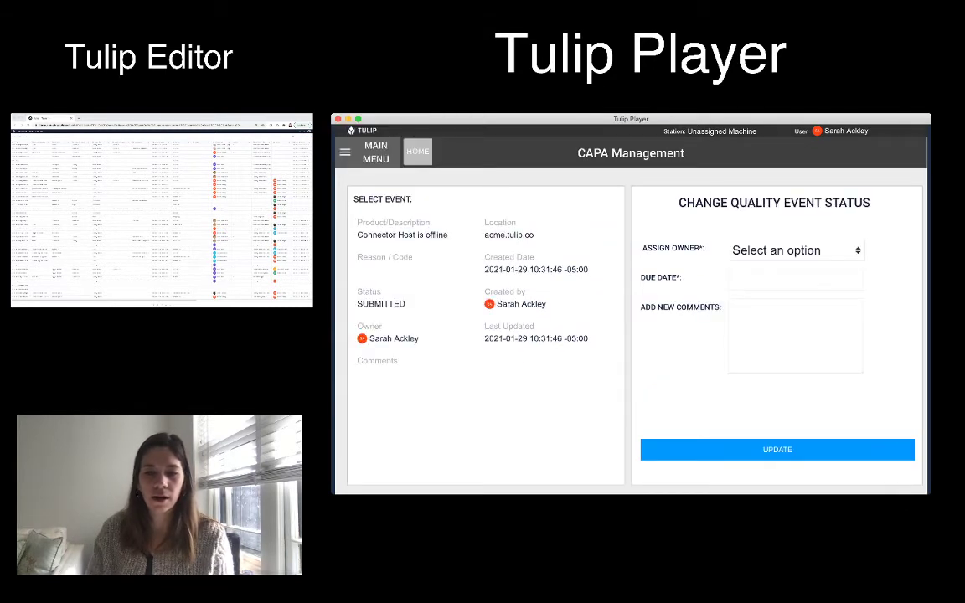
pyautogui.click(777, 251)
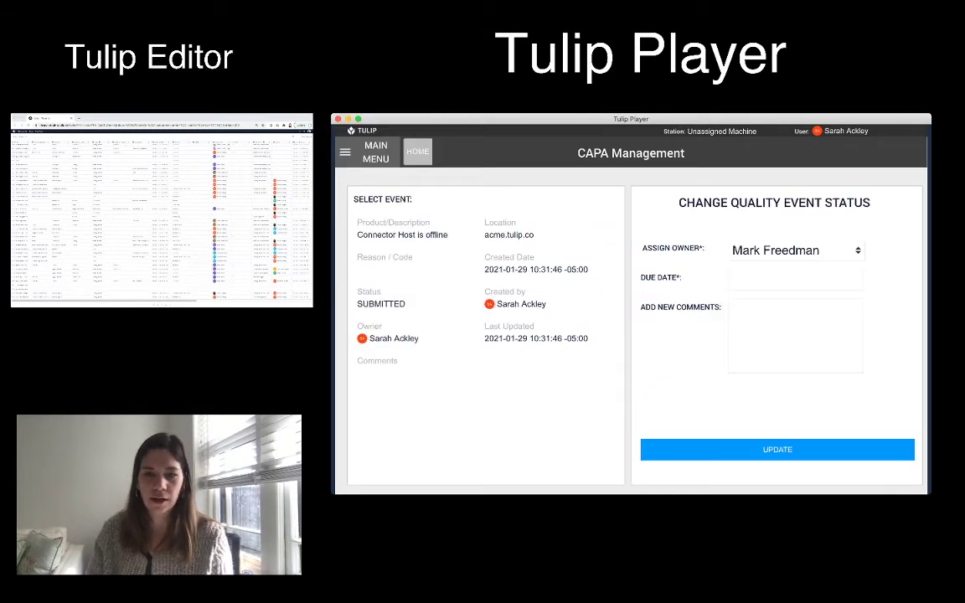
pyautogui.click(795, 278)
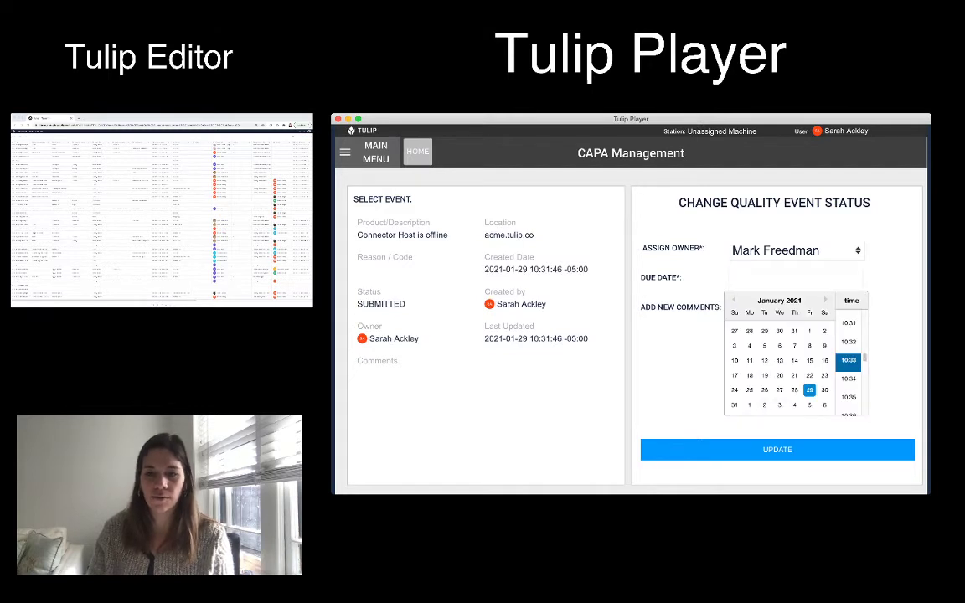
pyautogui.click(765, 406)
pyautogui.click(689, 356)
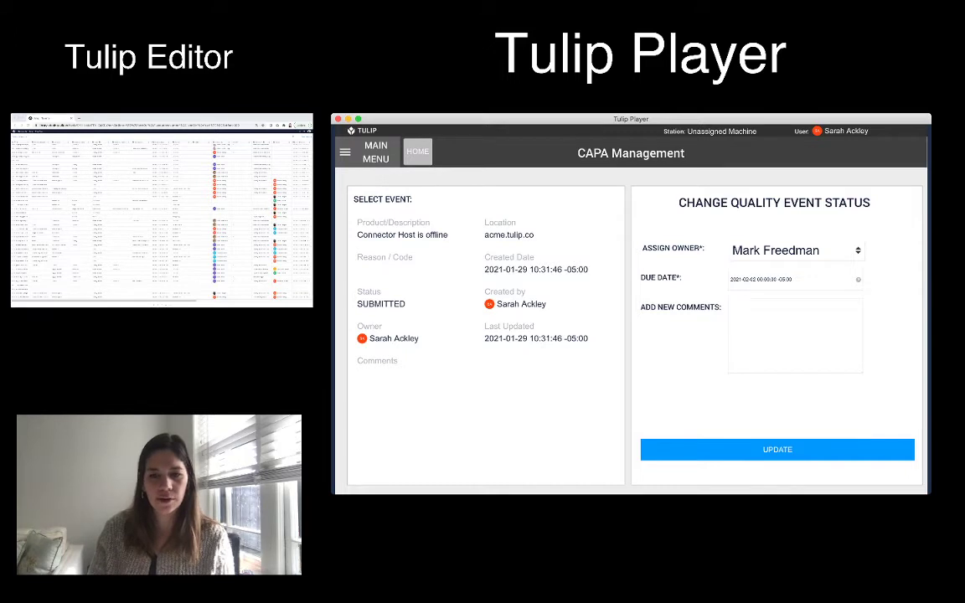
pyautogui.click(777, 450)
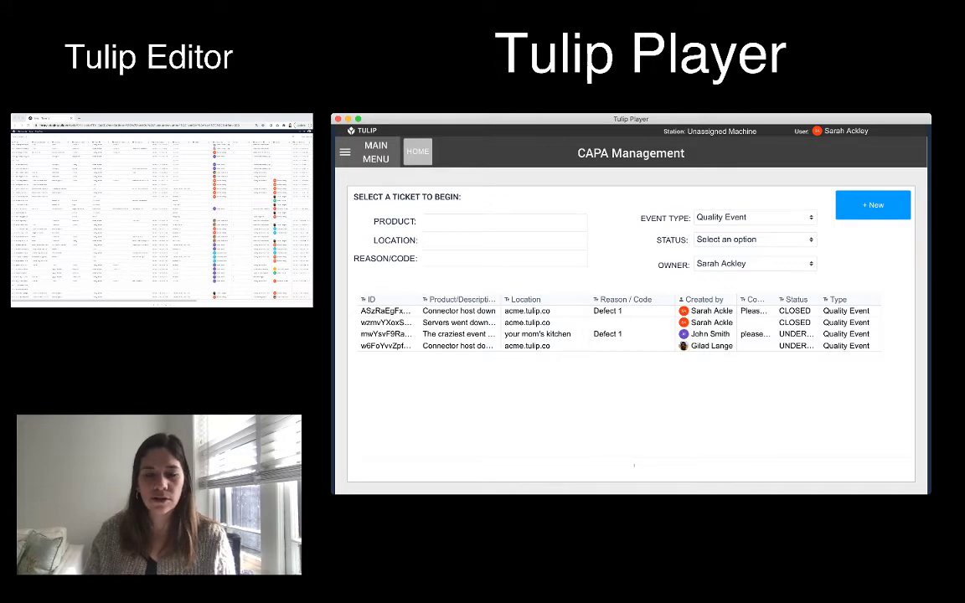
# In the editor, set the record's user field to the matching user, save, and return to the Player
pyautogui.click(182, 295)
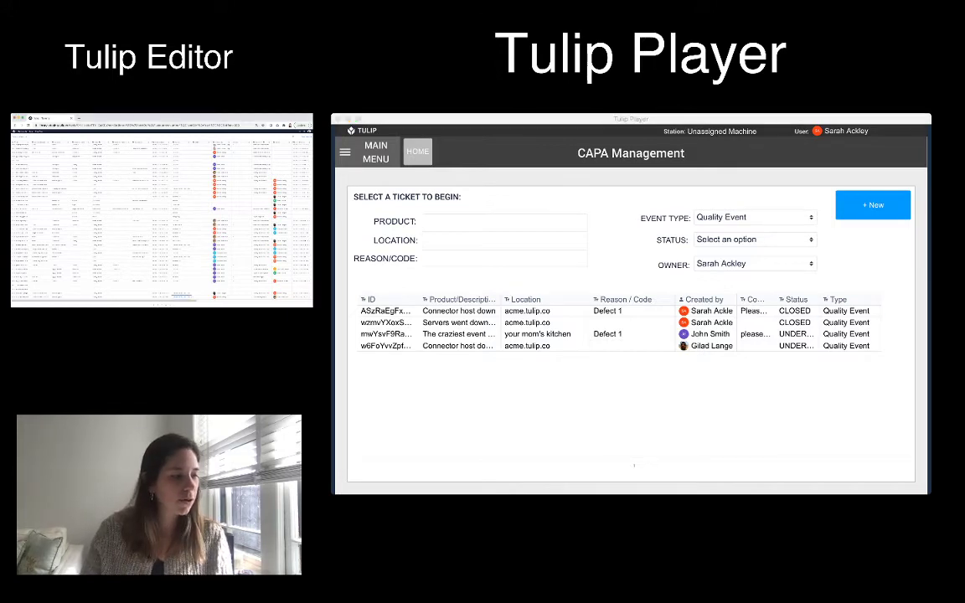
pyautogui.doubleClick(164, 266)
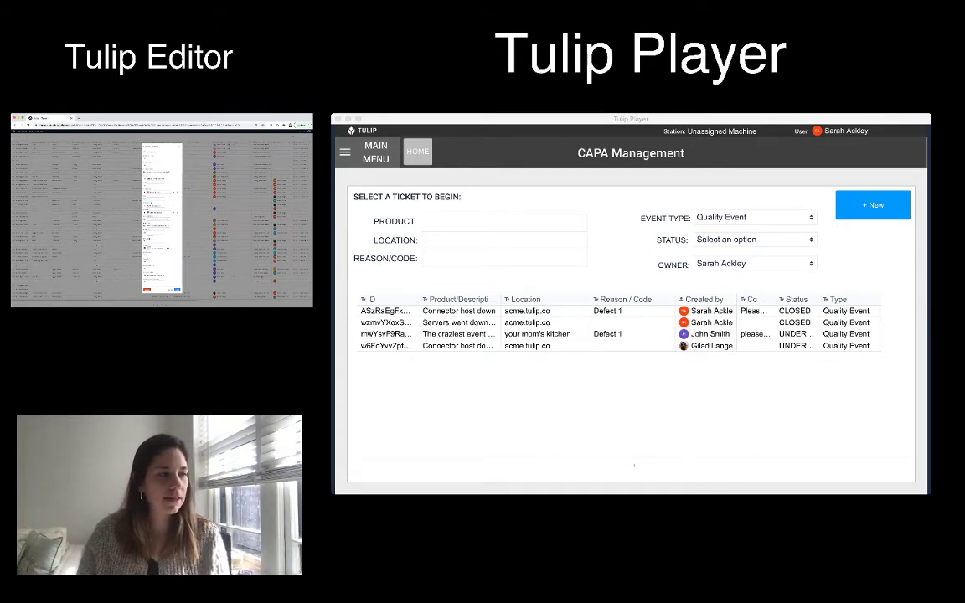
pyautogui.click(157, 213)
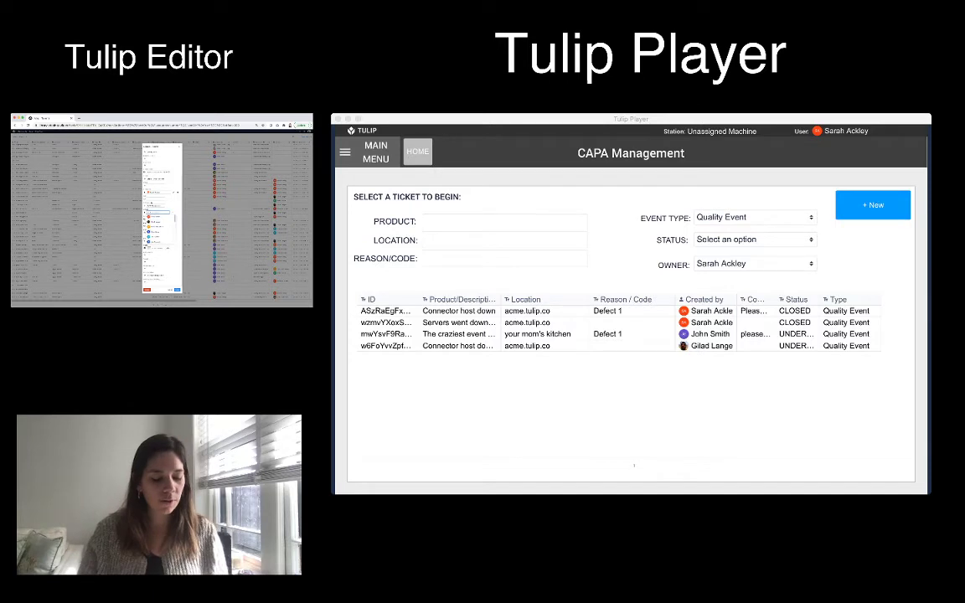
pyautogui.write('sarah')
pyautogui.press('Return')
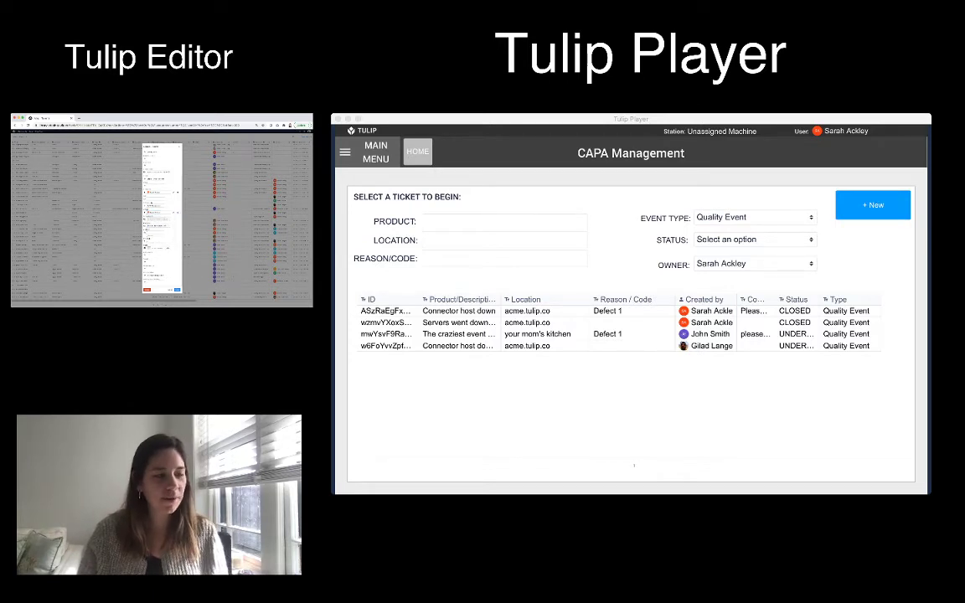
pyautogui.click(177, 290)
pyautogui.click(707, 357)
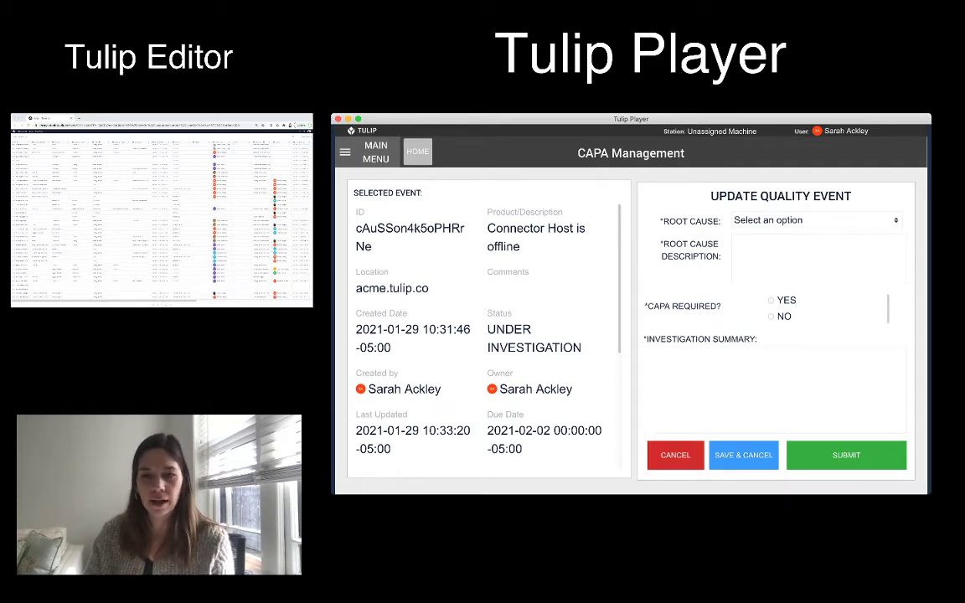
# Submit root cause Defect 1, 'AWS was offline from the time of 7-9', and summary 'First we did xyz then ....'
pyautogui.click(780, 221)
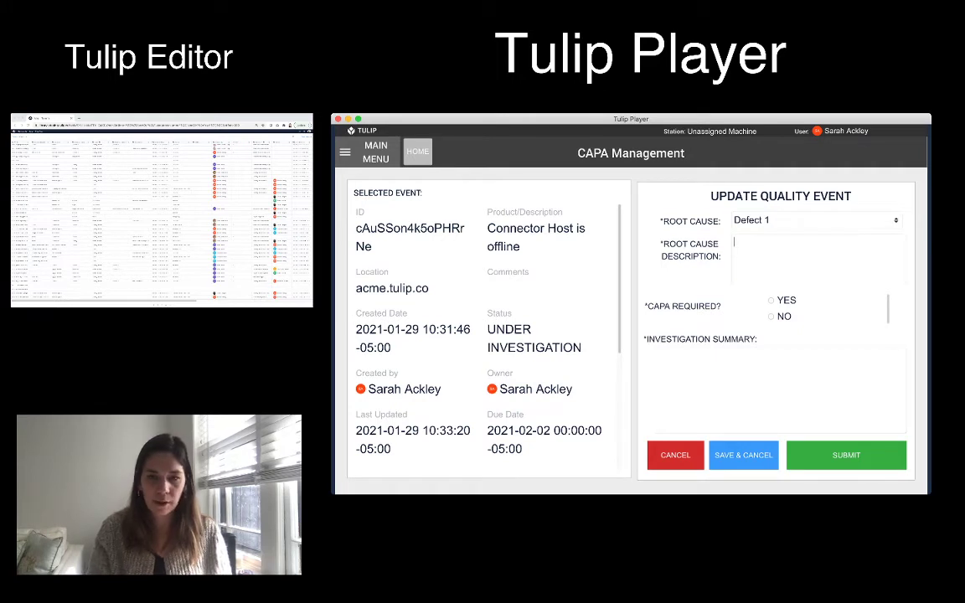
pyautogui.write('AWS was ')
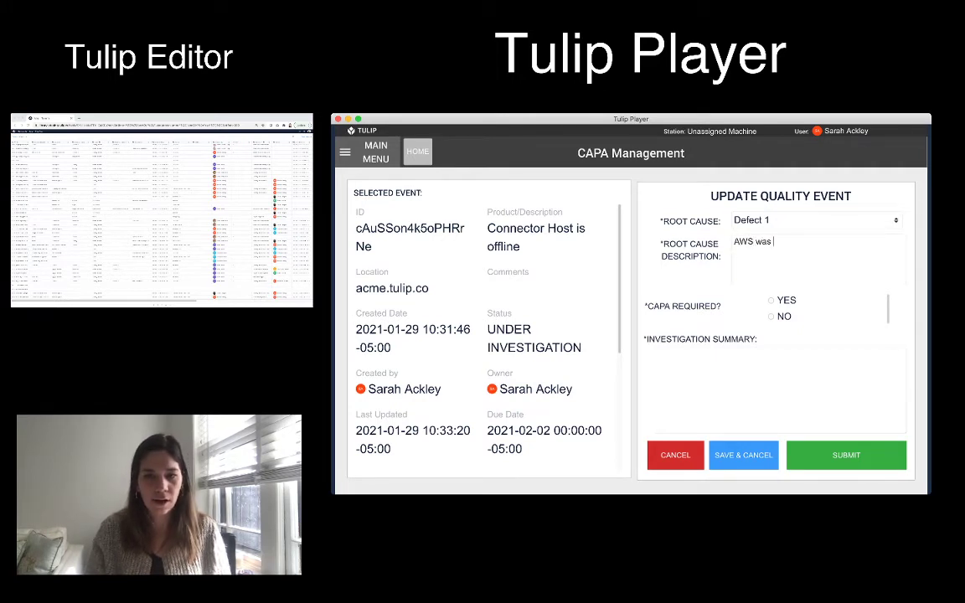
pyautogui.write('offline from the time of ')
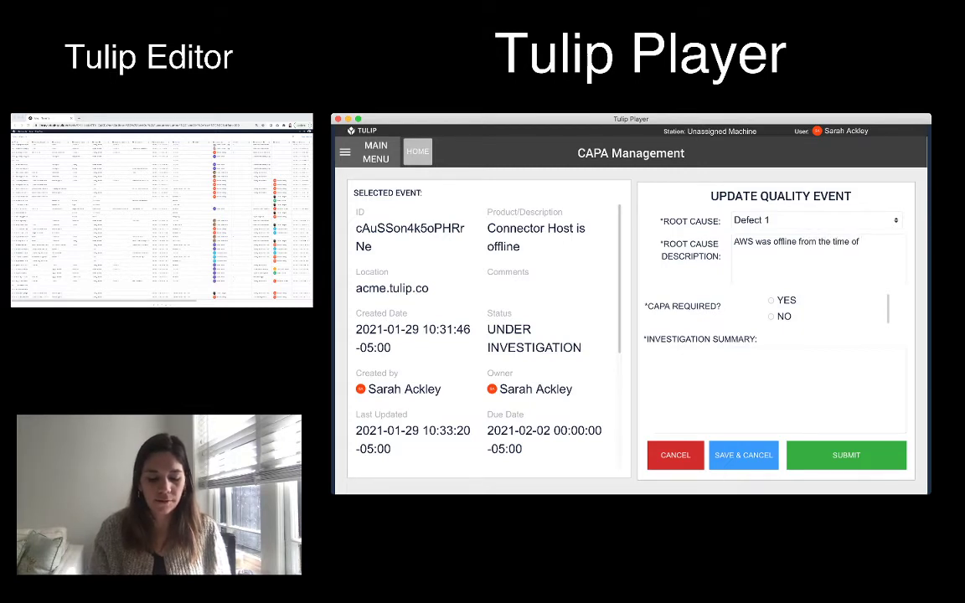
pyautogui.write('7-9')
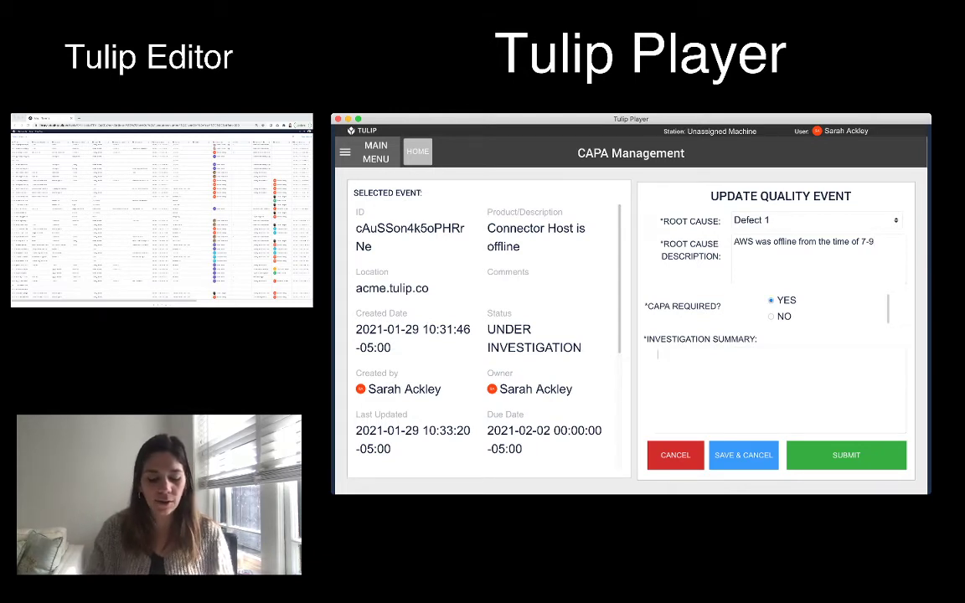
pyautogui.write('Fir')
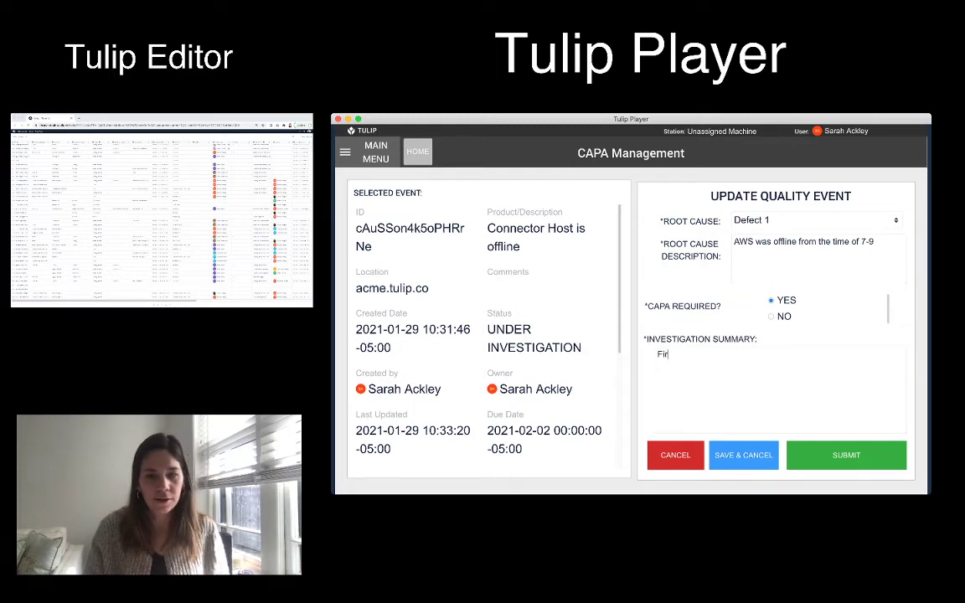
pyautogui.write('st we did xyz')
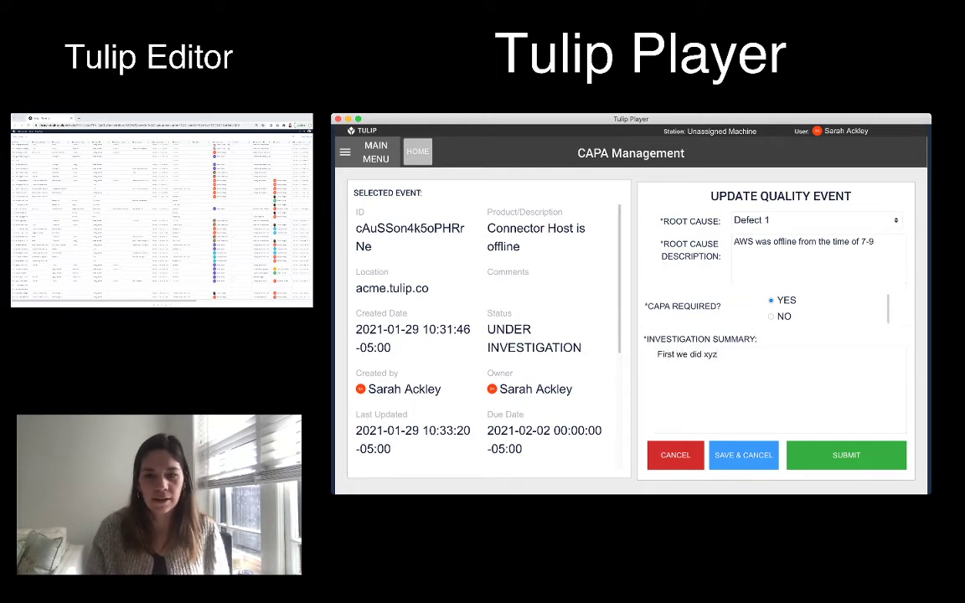
pyautogui.write(' then ....')
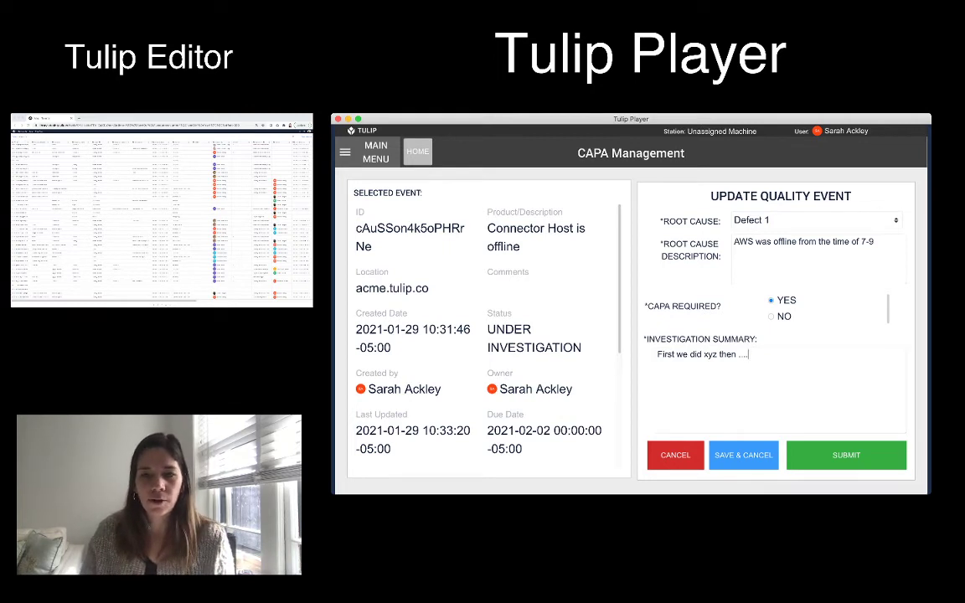
pyautogui.click(847, 456)
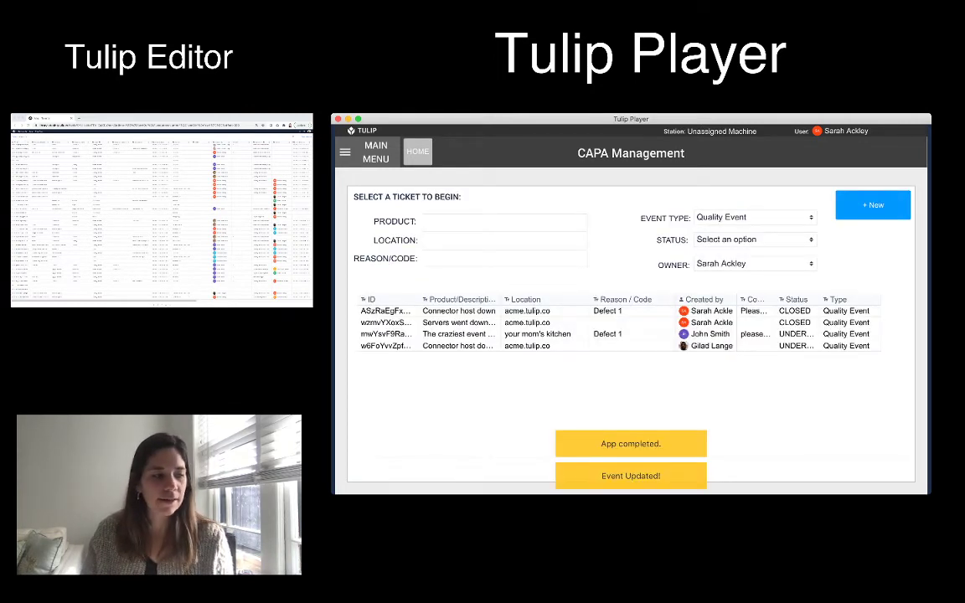
# Update the record's user in the editor, save, then open the IN REVIEW Connector Host event
pyautogui.click(202, 297)
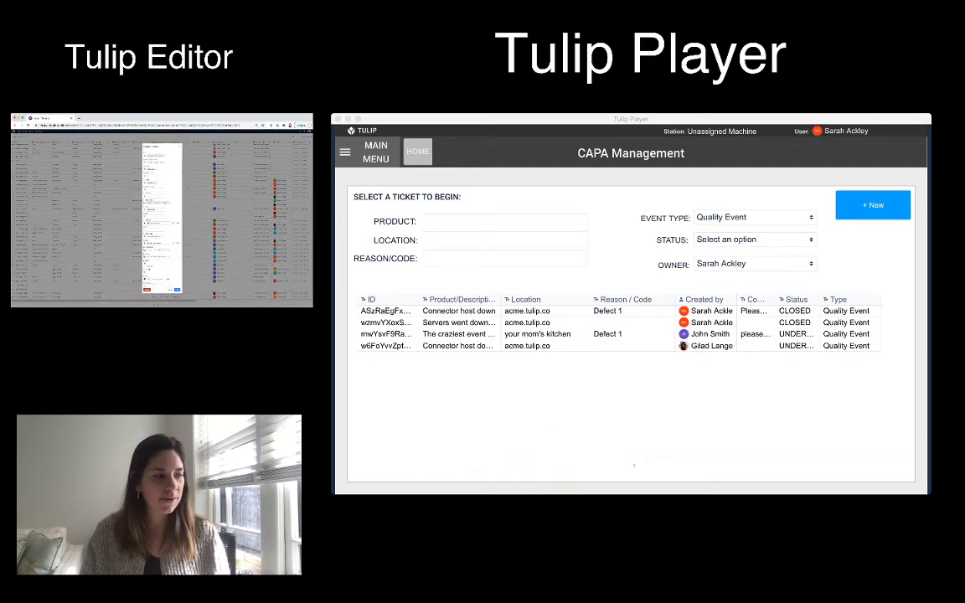
pyautogui.click(157, 243)
pyautogui.write('sa')
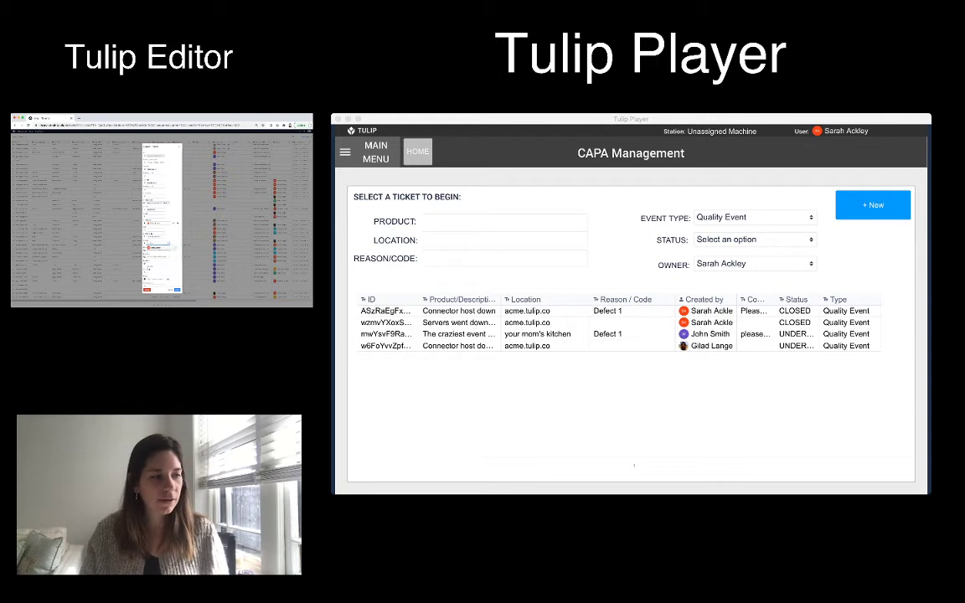
pyautogui.press('Return')
pyautogui.click(176, 289)
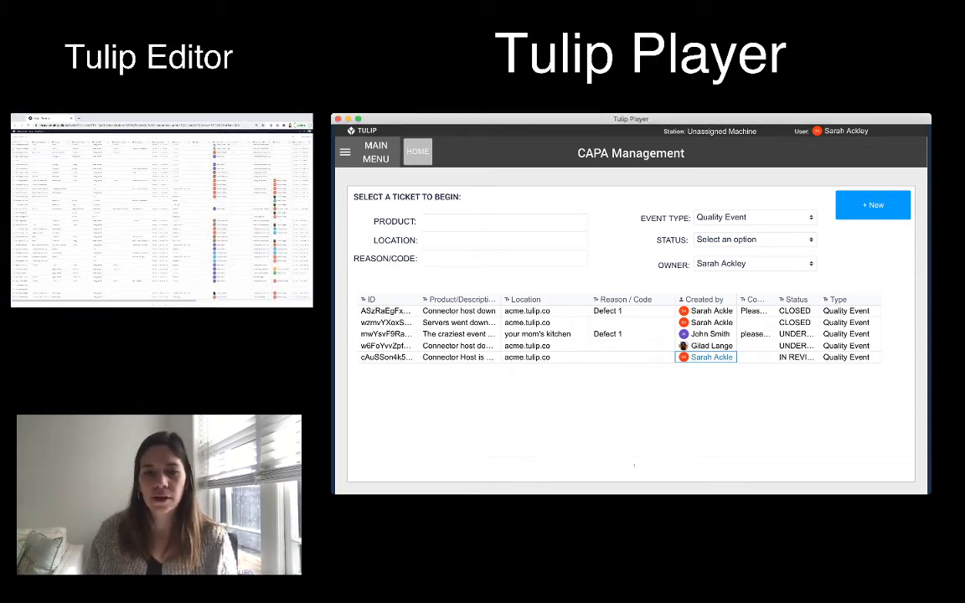
pyautogui.click(536, 357)
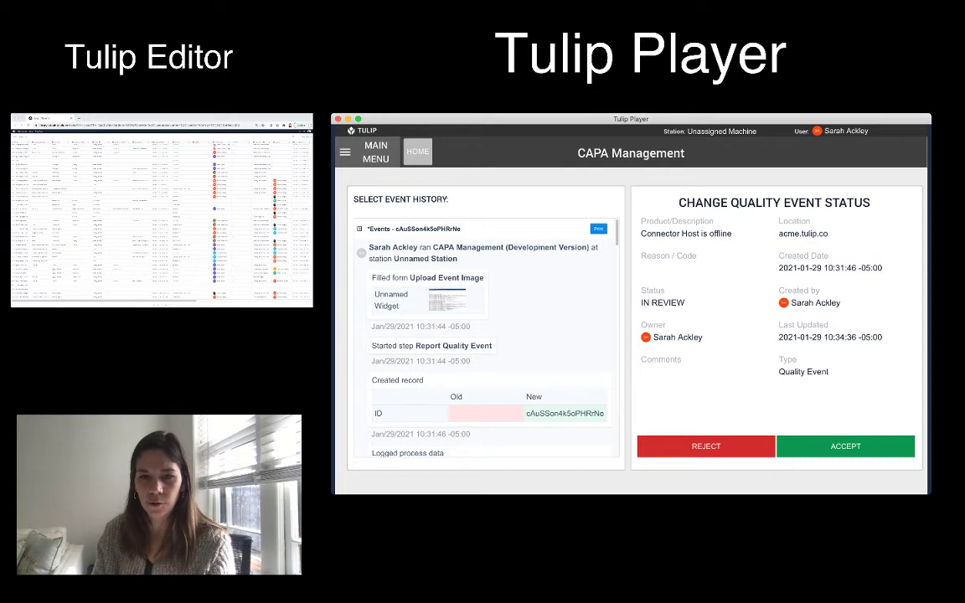
# Read through the Connector Host event's history log, then accept the event
pyautogui.moveTo(779, 290); pyautogui.dragTo(830, 372)
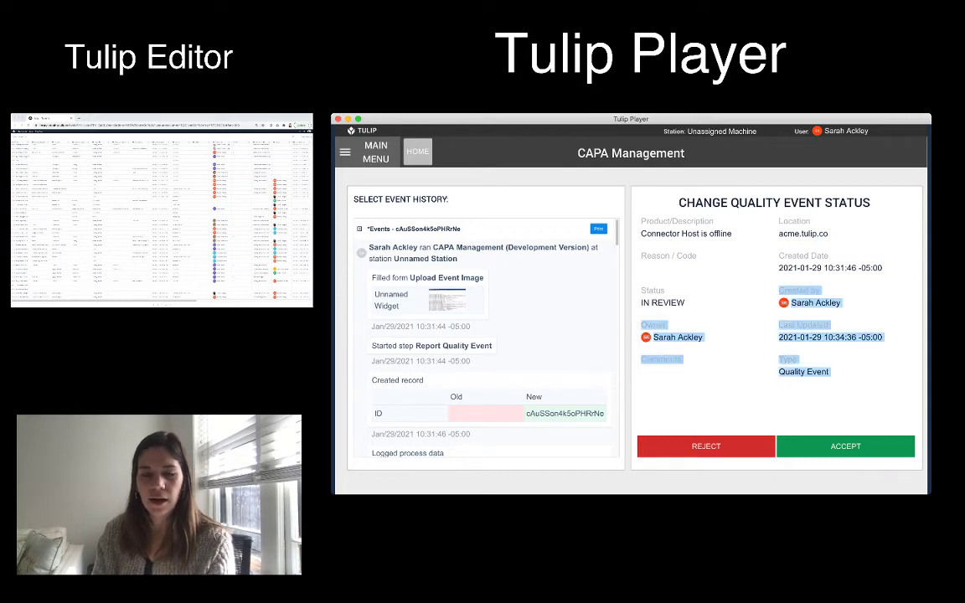
pyautogui.scroll(-5, 484, 344)
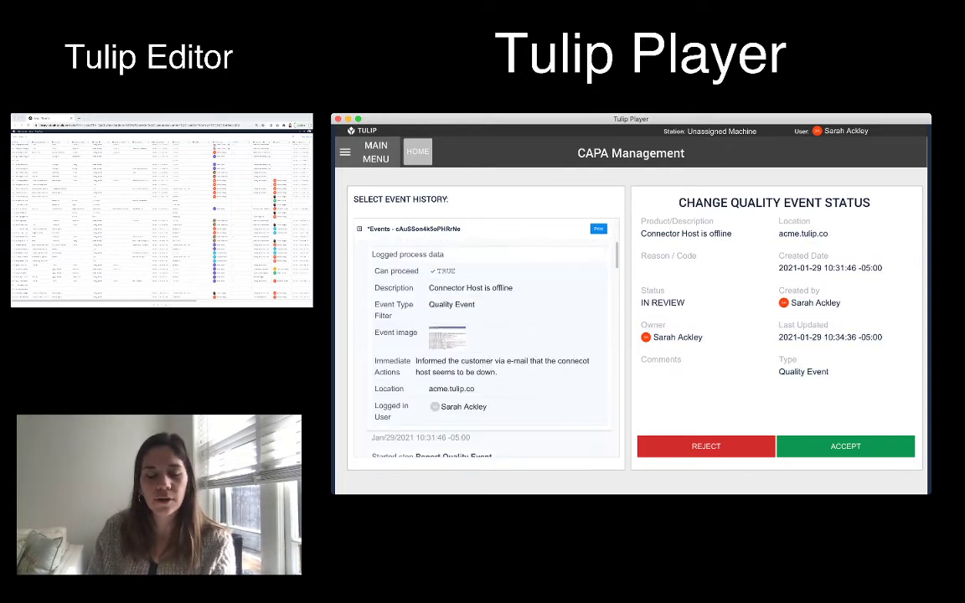
pyautogui.scroll(-5, 483, 344)
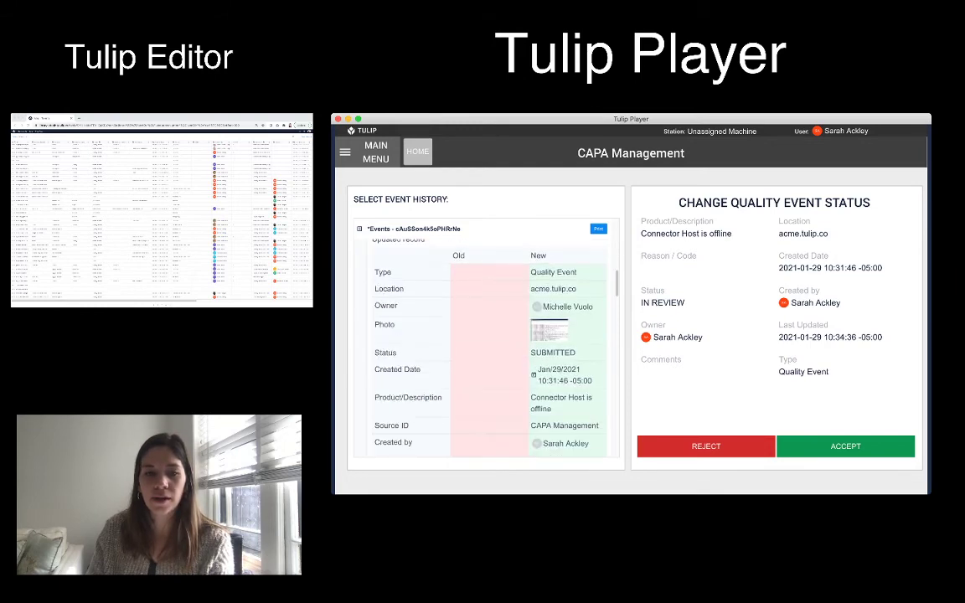
pyautogui.scroll(-5, 483, 344)
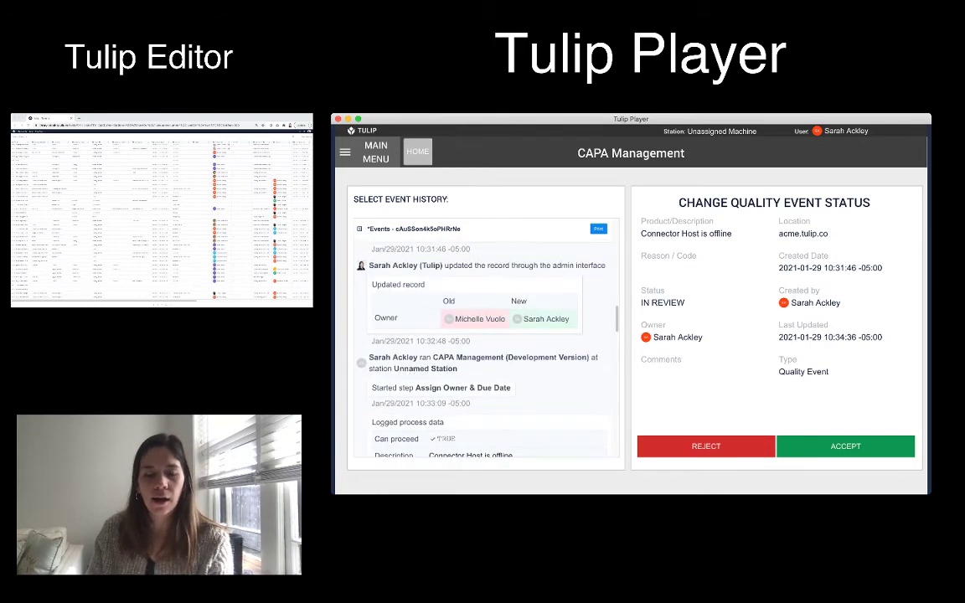
pyautogui.scroll(-3, 483, 343)
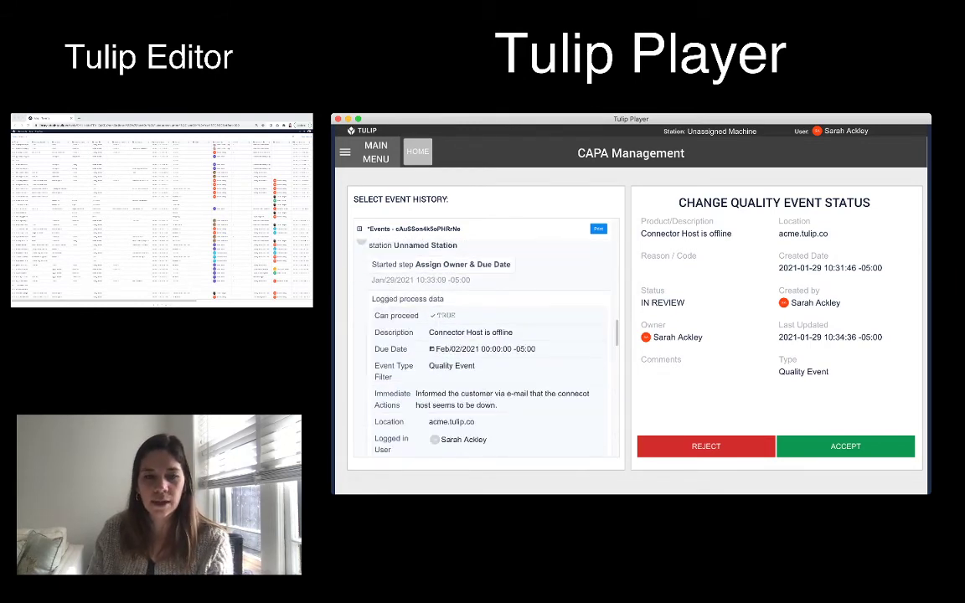
pyautogui.scroll(-5, 484, 343)
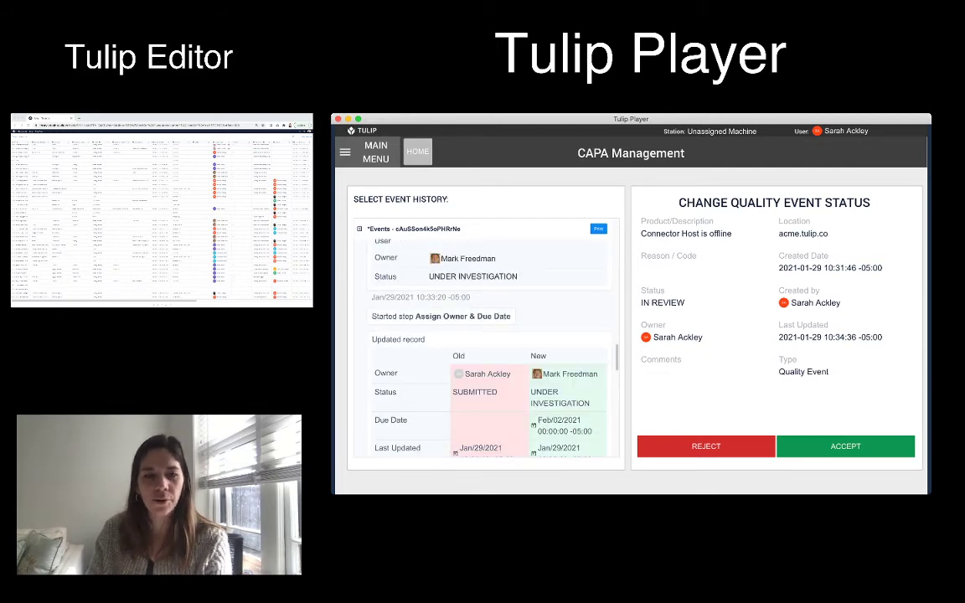
pyautogui.scroll(-8, 483, 343)
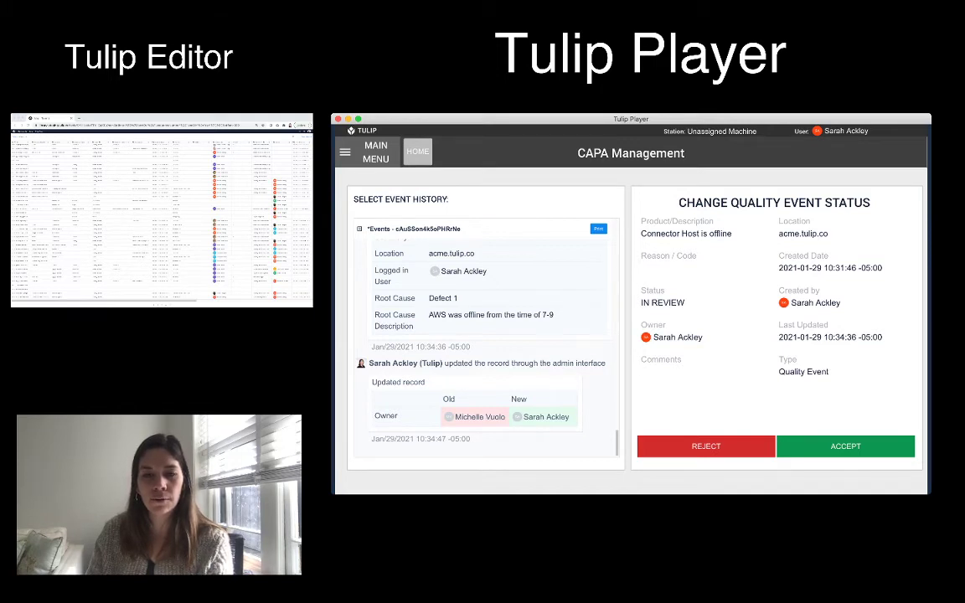
pyautogui.click(845, 447)
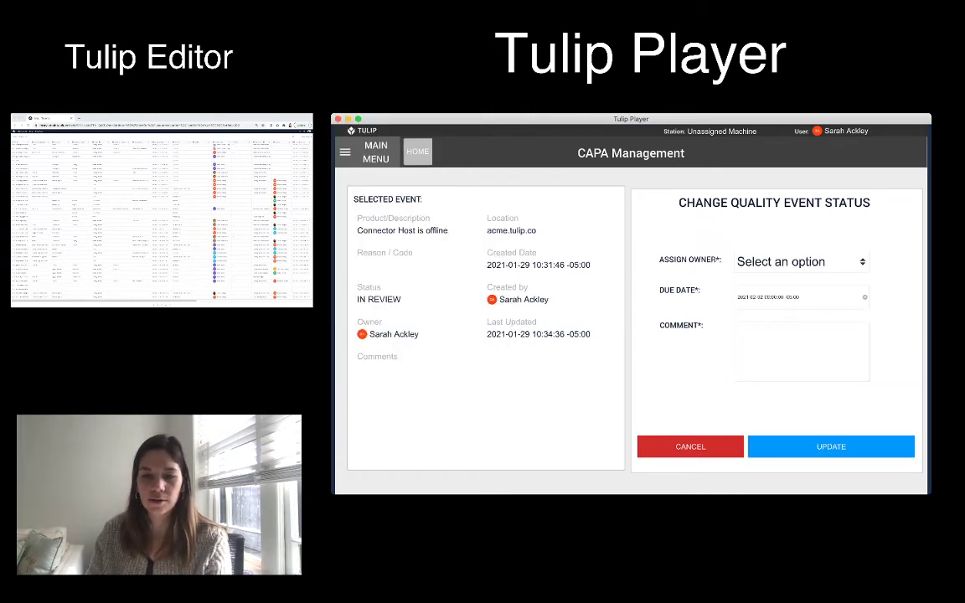
# Cancel the owner form, relaunch CAPA Management, and accept the IN REVIEW Connector Host event again
pyautogui.click(802, 262)
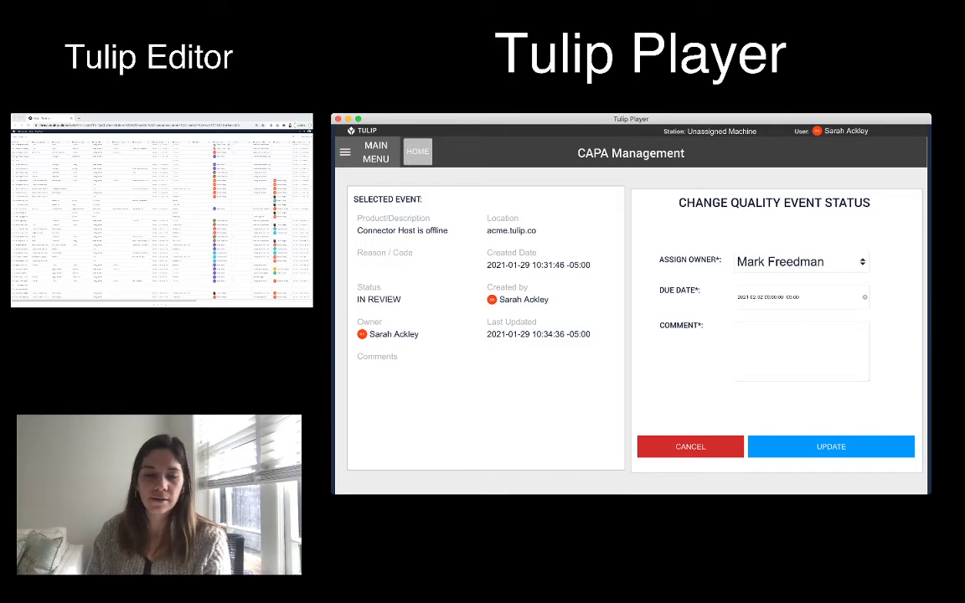
pyautogui.click(690, 447)
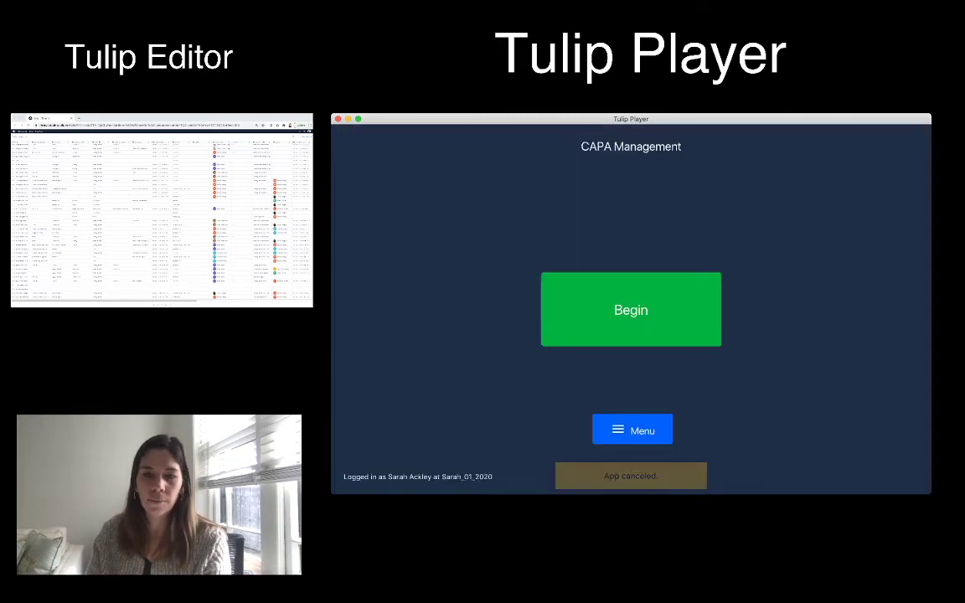
pyautogui.click(631, 310)
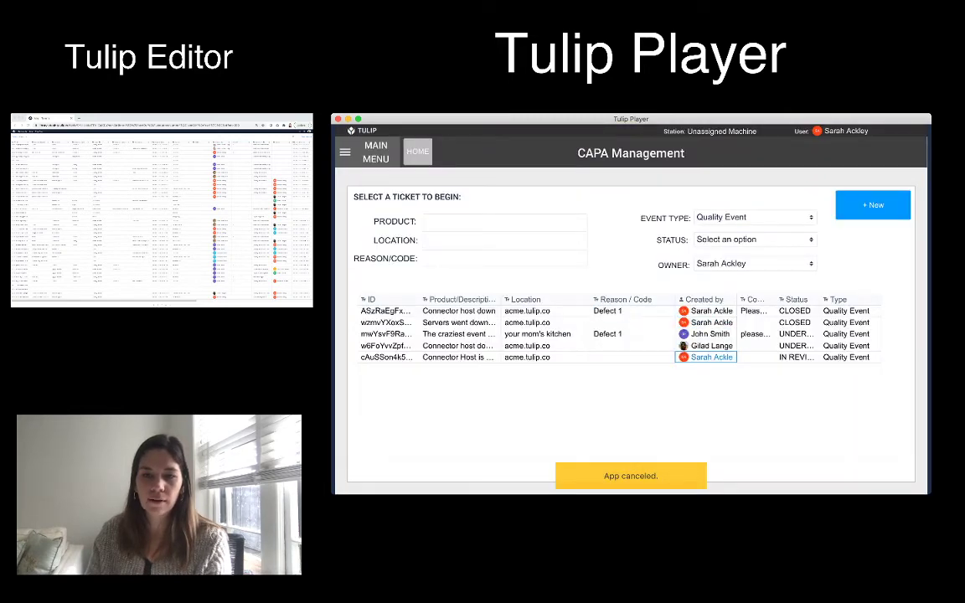
pyautogui.click(712, 355)
pyautogui.click(845, 446)
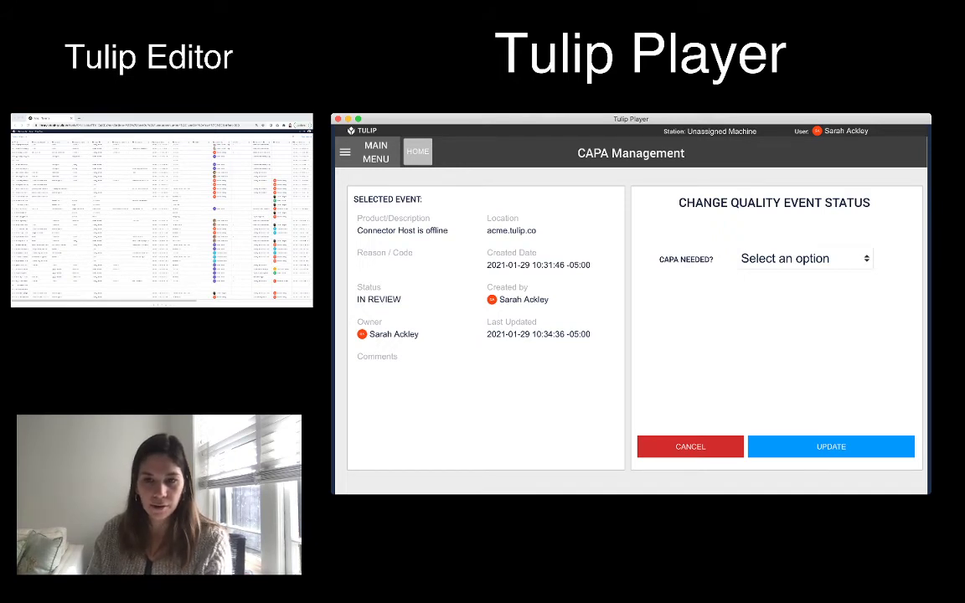
# Answer Yes to CAPA needed, assign an owner, set due date February 11, and create the CAPA
pyautogui.click(804, 258)
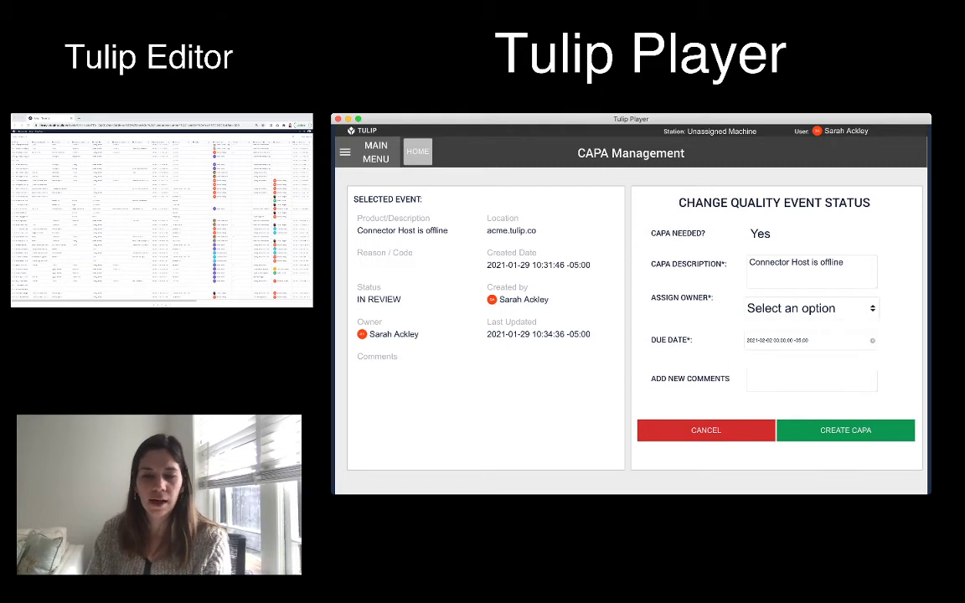
pyautogui.click(811, 308)
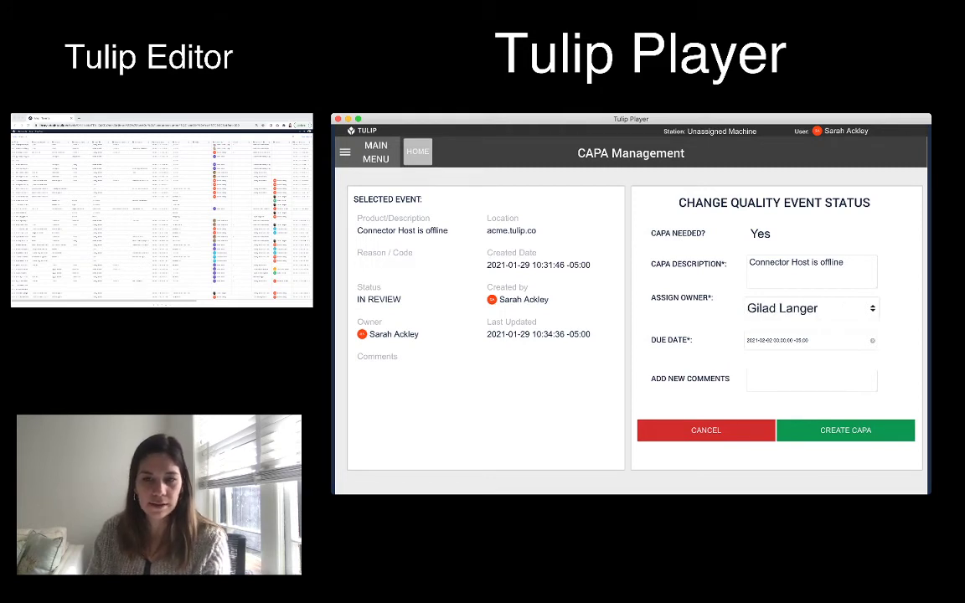
pyautogui.click(812, 340)
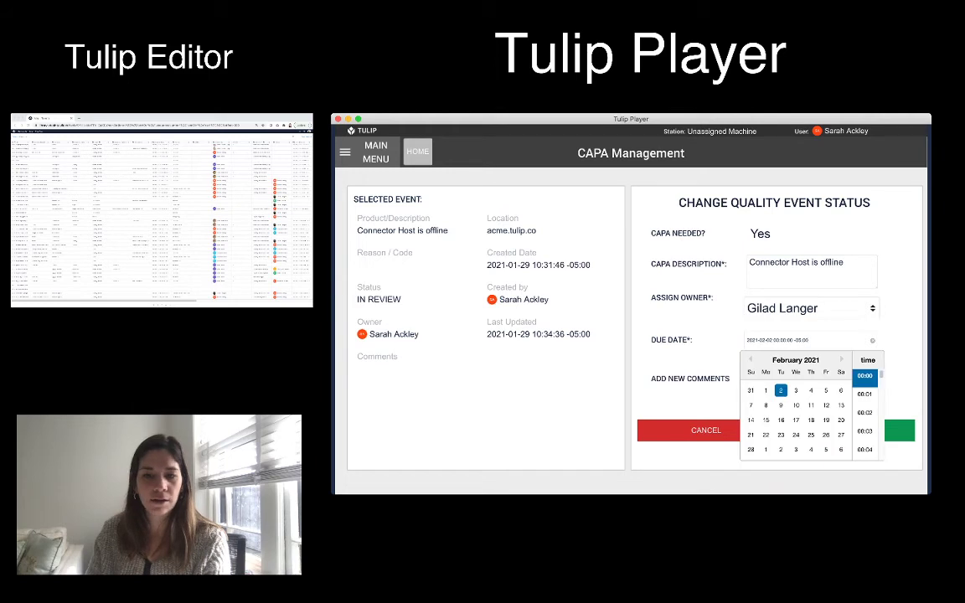
pyautogui.click(811, 406)
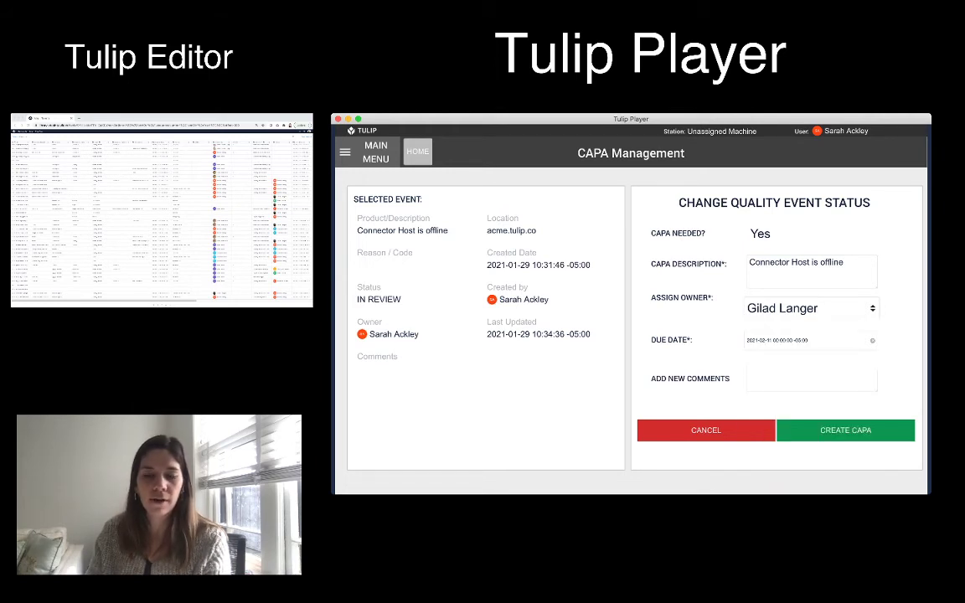
pyautogui.click(846, 431)
pyautogui.click(631, 205)
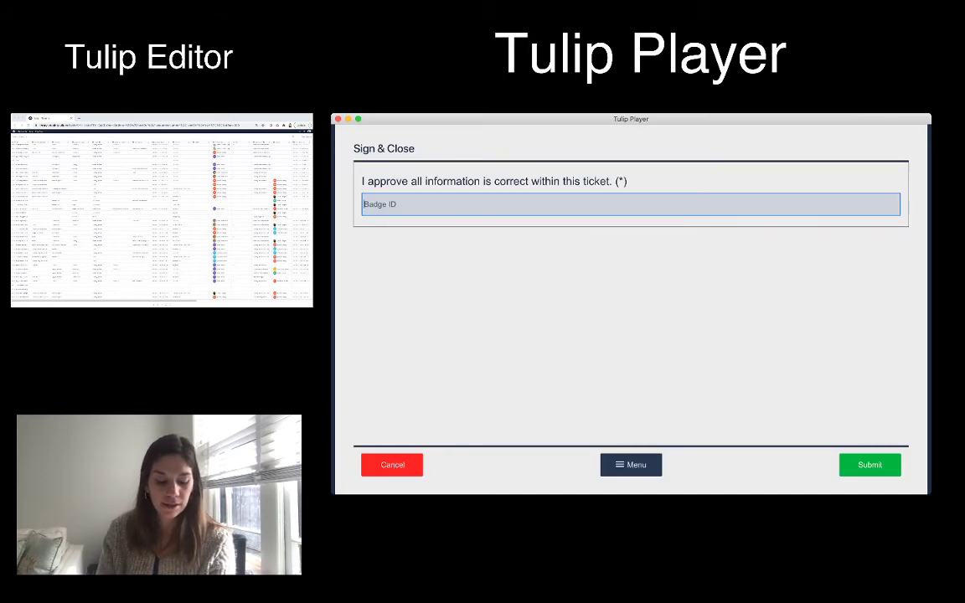
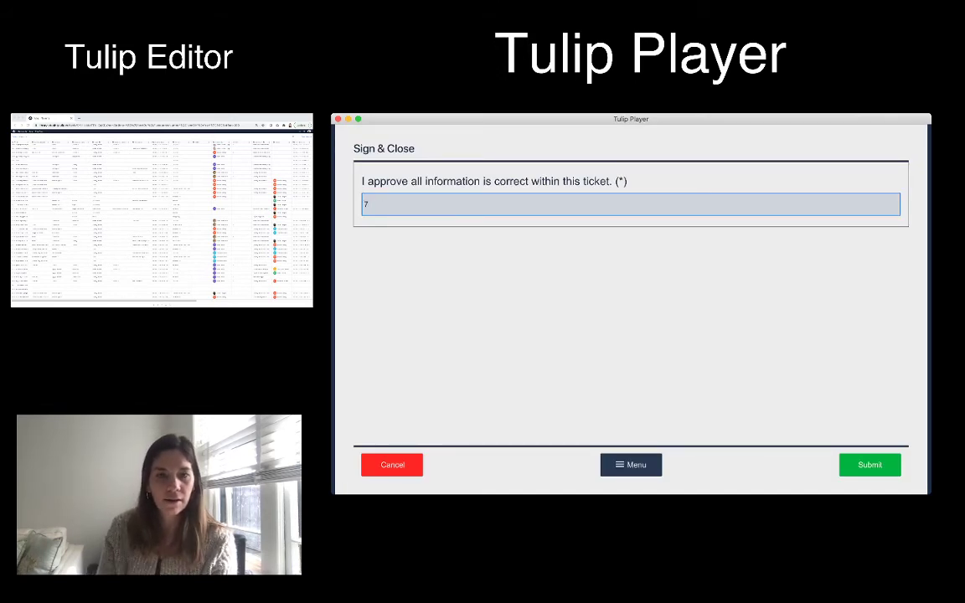
# Enter the approval badge ID and submit to sign and close the CAPA
pyautogui.press('Return')
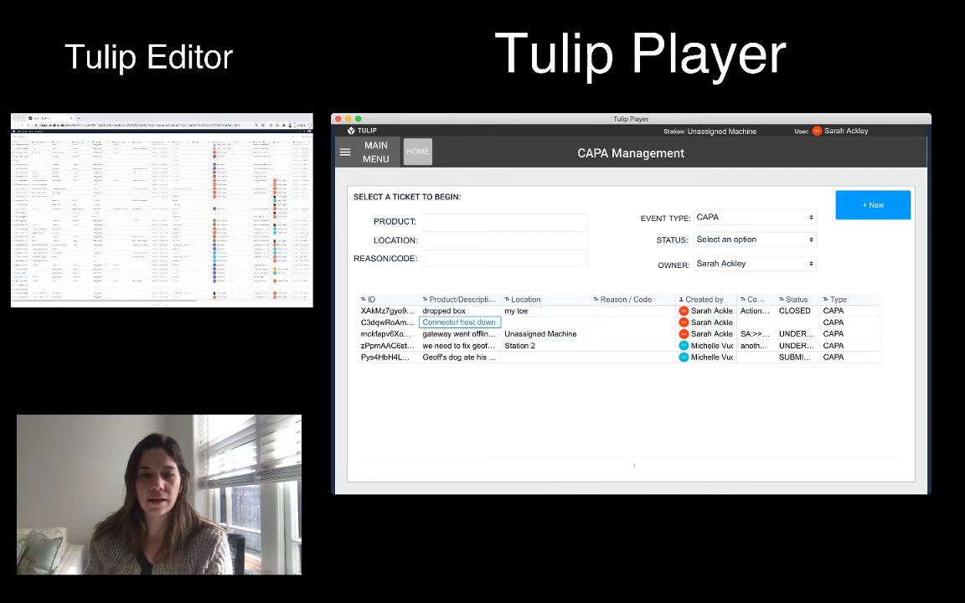
# Select the Connector host down CAPA and widen the ID and Product/Description columns
pyautogui.click(459, 323)
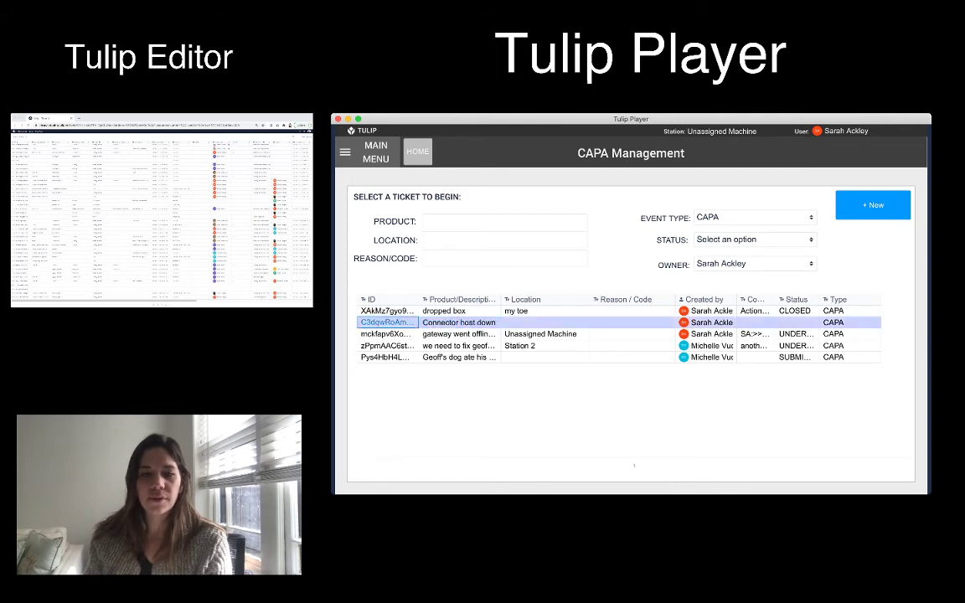
pyautogui.moveTo(419, 299); pyautogui.dragTo(435, 299)
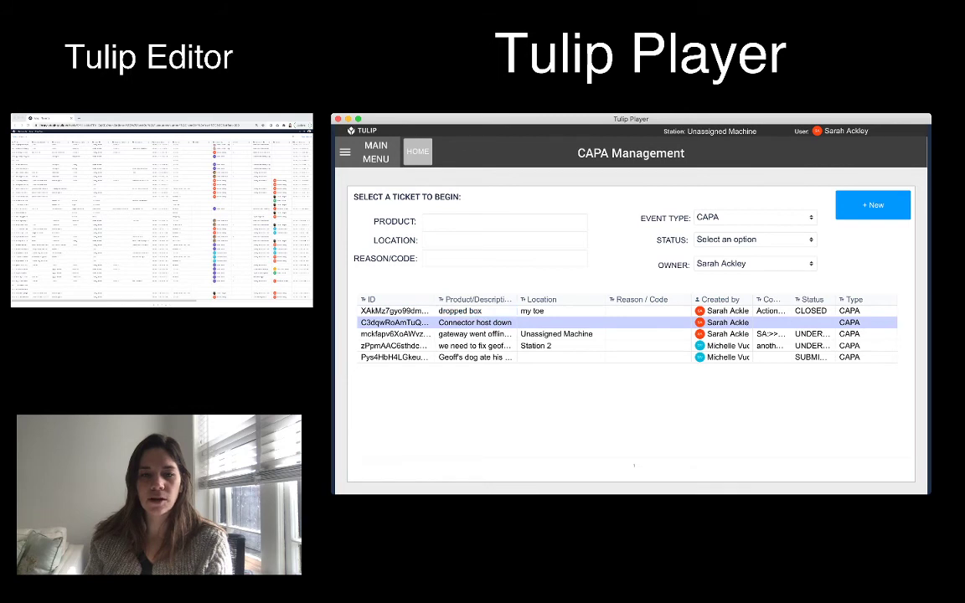
pyautogui.moveTo(517, 299); pyautogui.dragTo(534, 300)
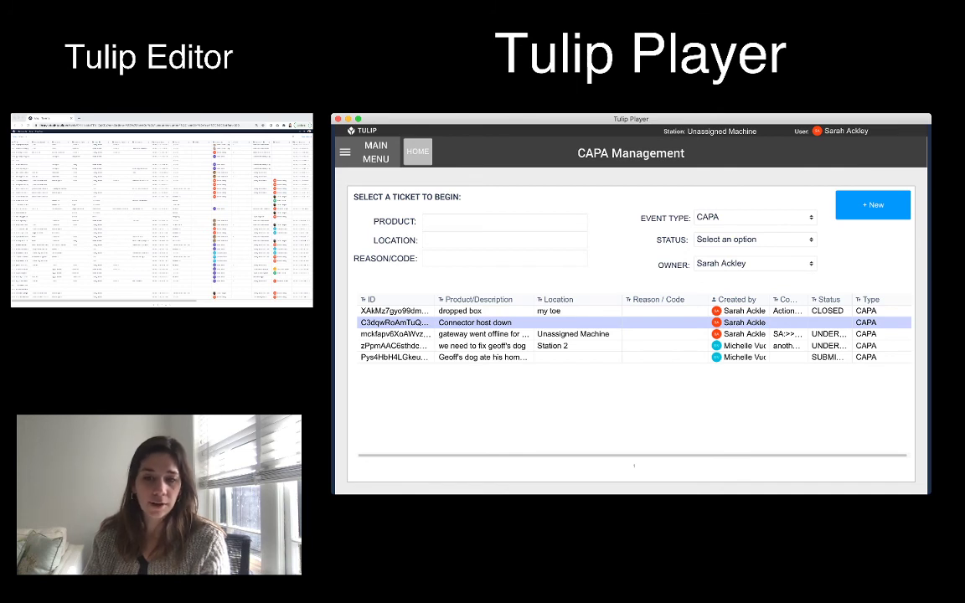
pyautogui.click(739, 322)
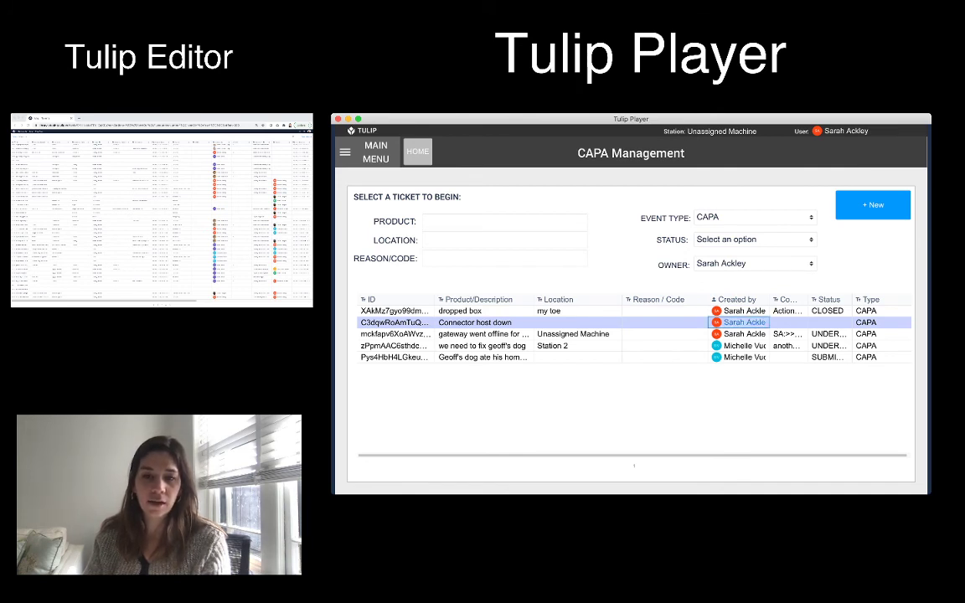